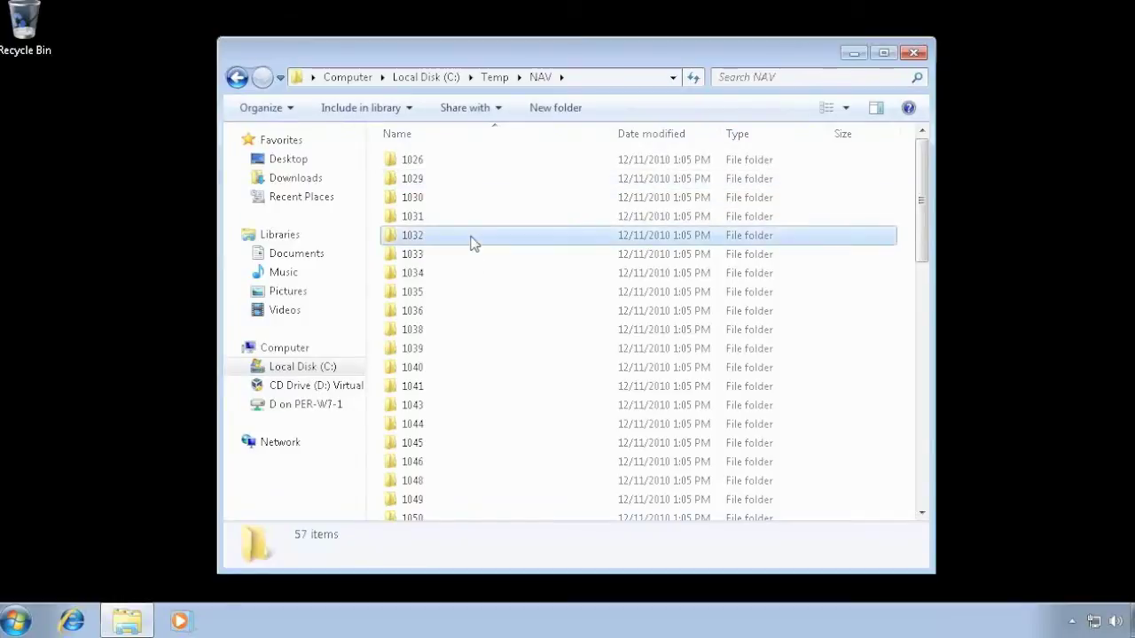
Step: Run the setup application from the NAV folder and allow it to make changes to the computer
type("setup")
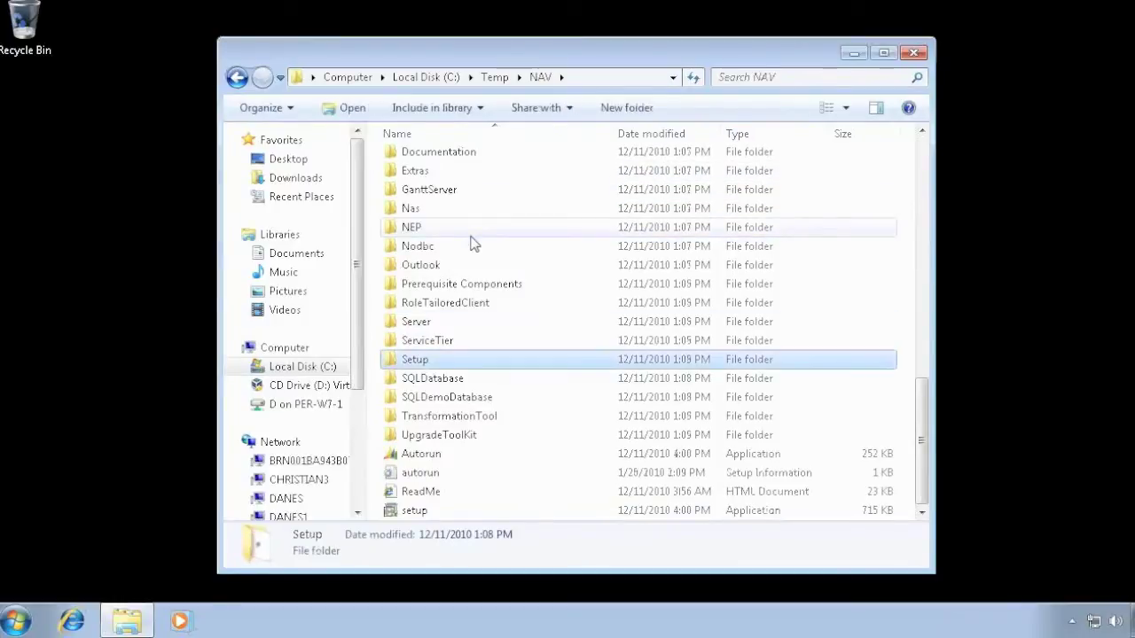
key("End")
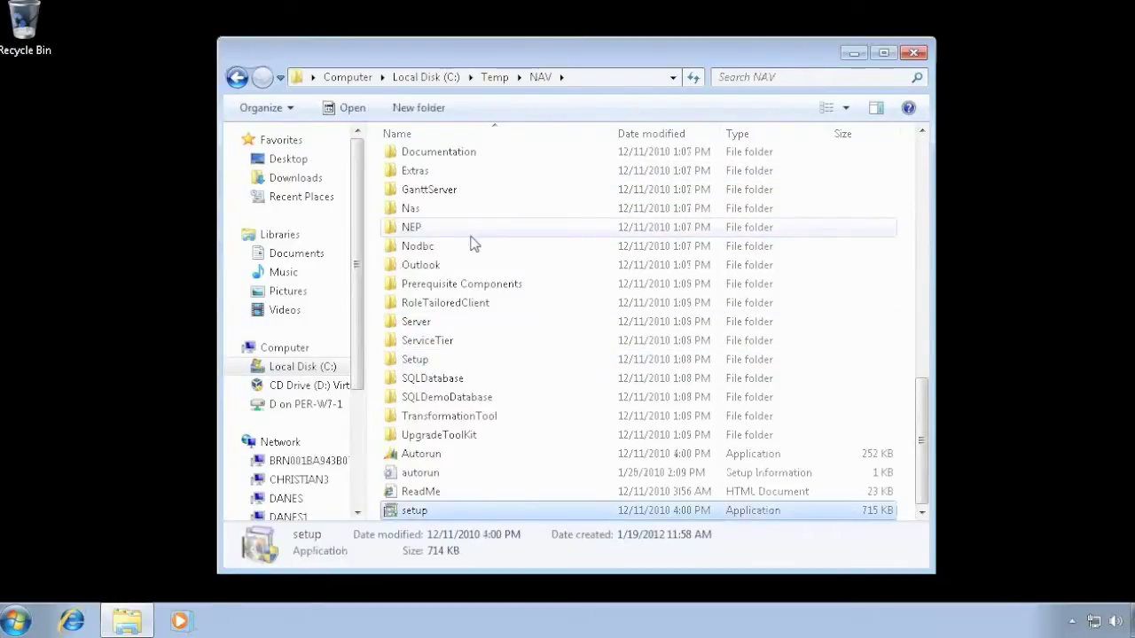
double_click(417, 512)
left_click(655, 359)
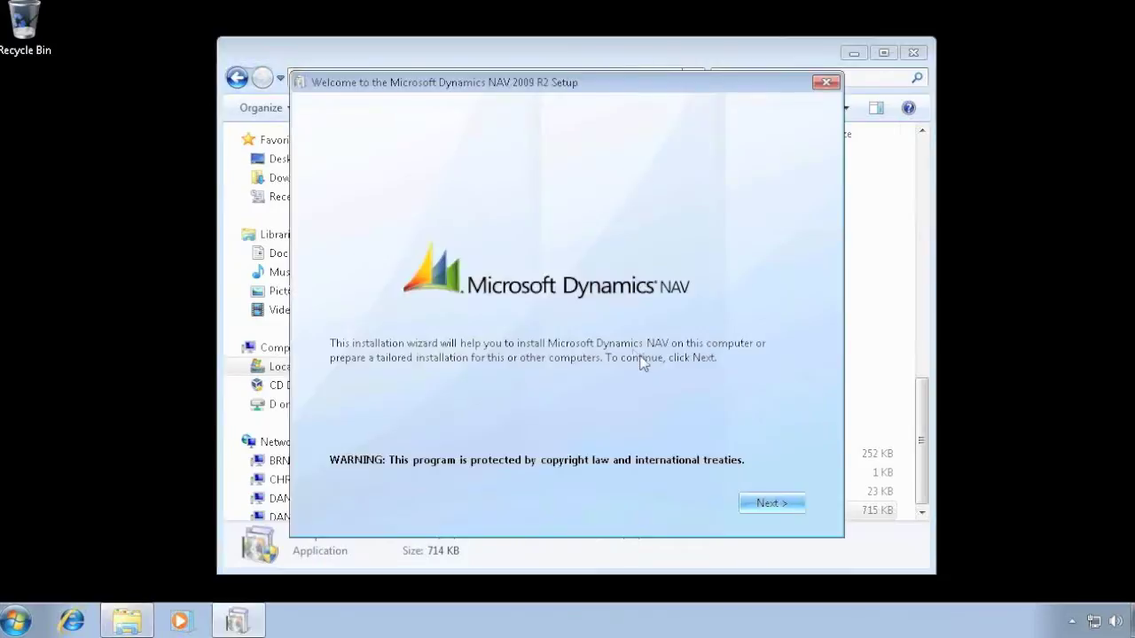
Step: Accept the Microsoft software license terms and start the Install Demo installation of Dynamics NAV 2009 R2
left_click(770, 506)
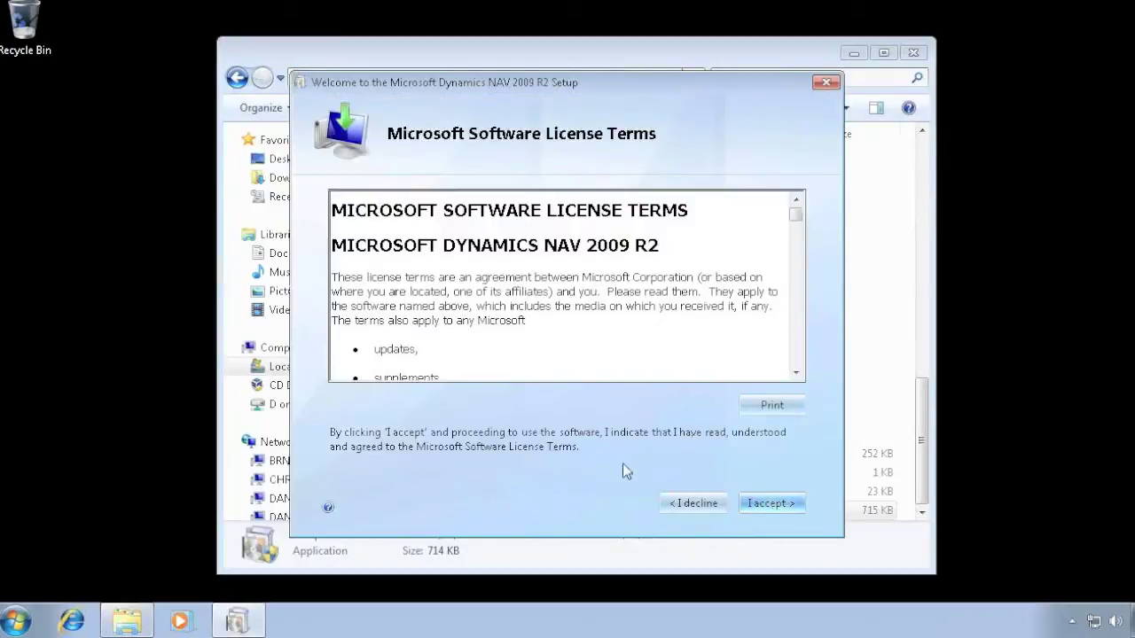
left_click(770, 503)
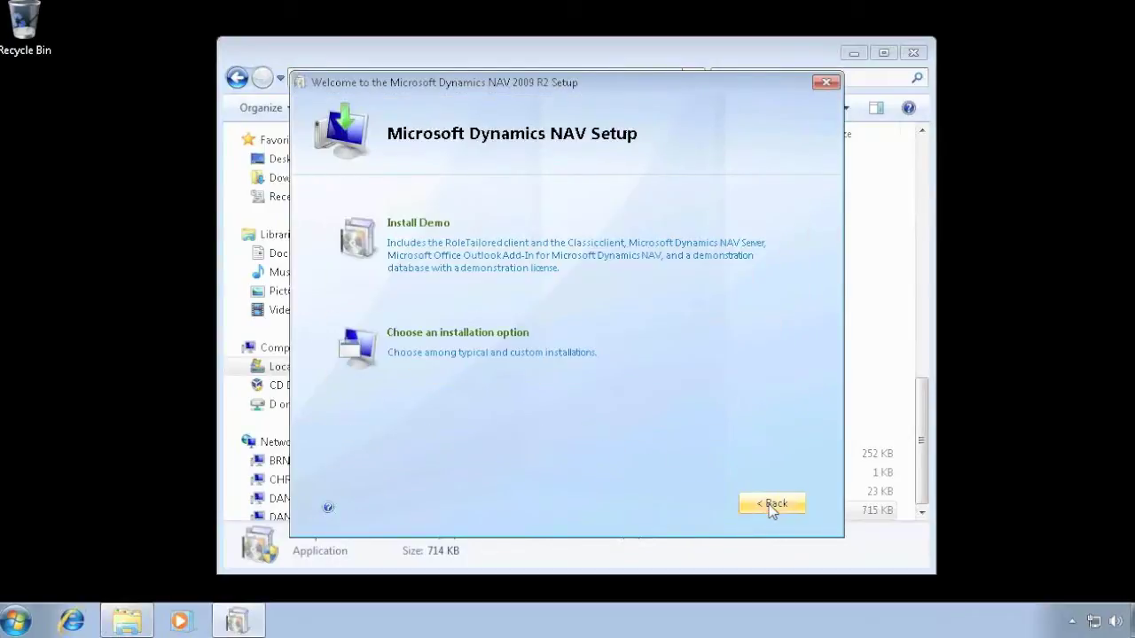
left_click(440, 252)
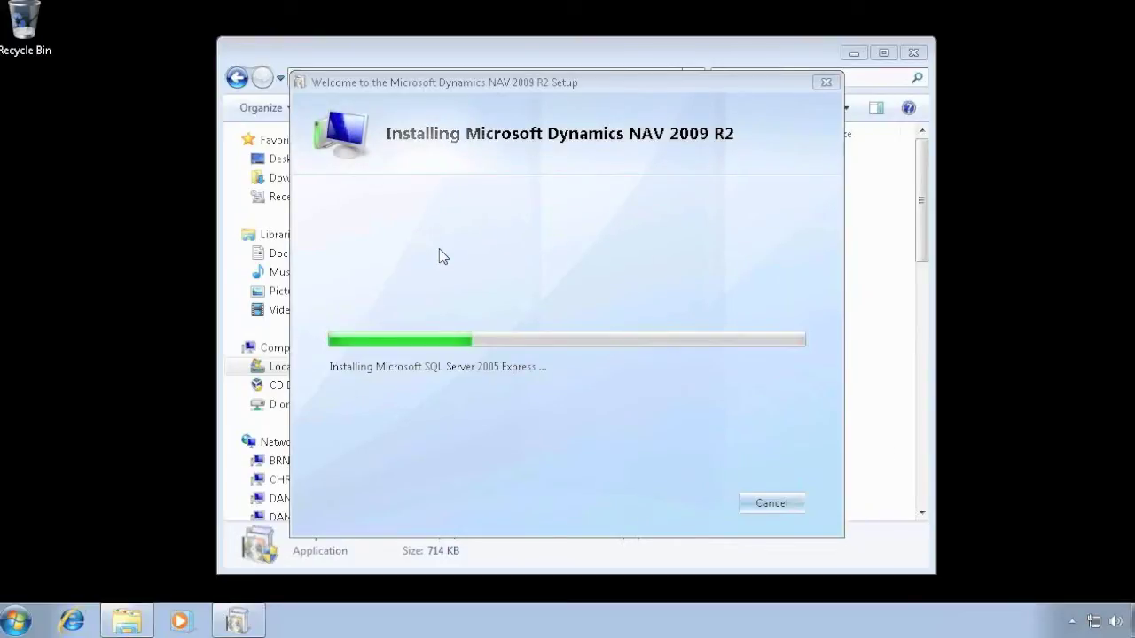
Step: Open Windows Task Manager beside the installer and view its CPU and memory performance graphs
right_click(815, 630)
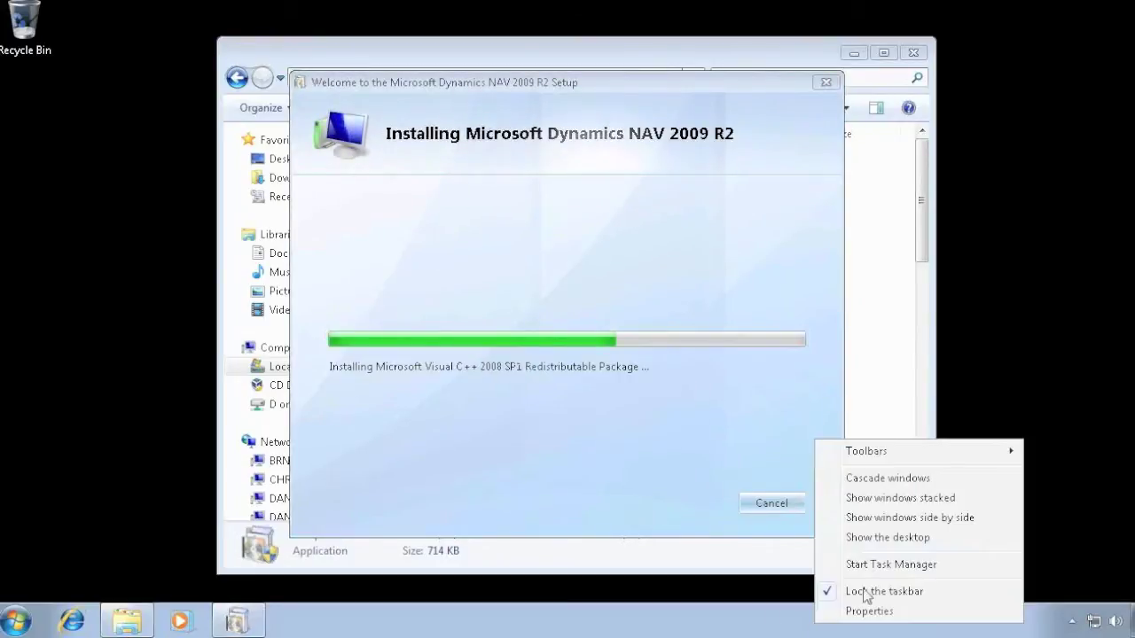
left_click(887, 564)
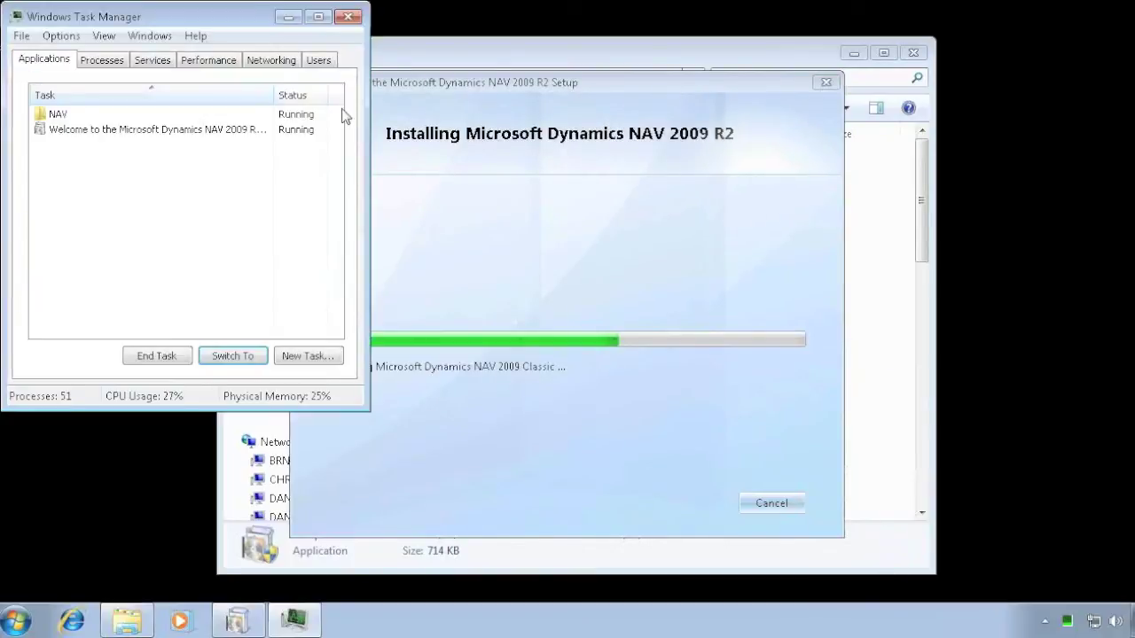
left_click_drag(168, 17, 951, 29)
left_click(976, 73)
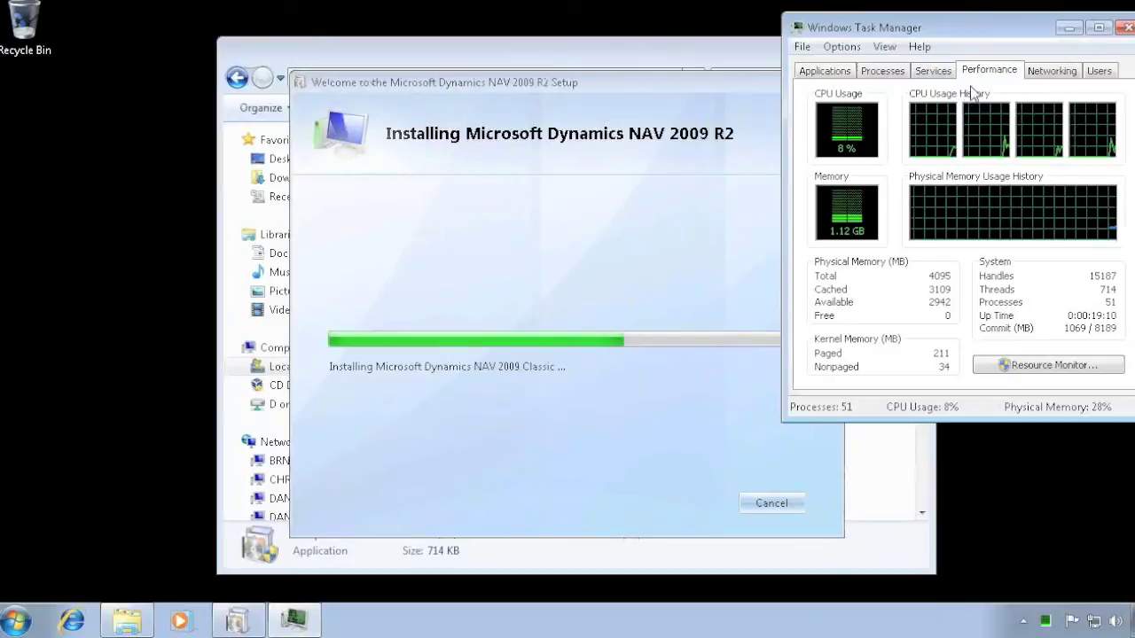
Step: Turn on Show Kernel Times and Hide When Minimized in Task Manager and minimize it
left_click(884, 46)
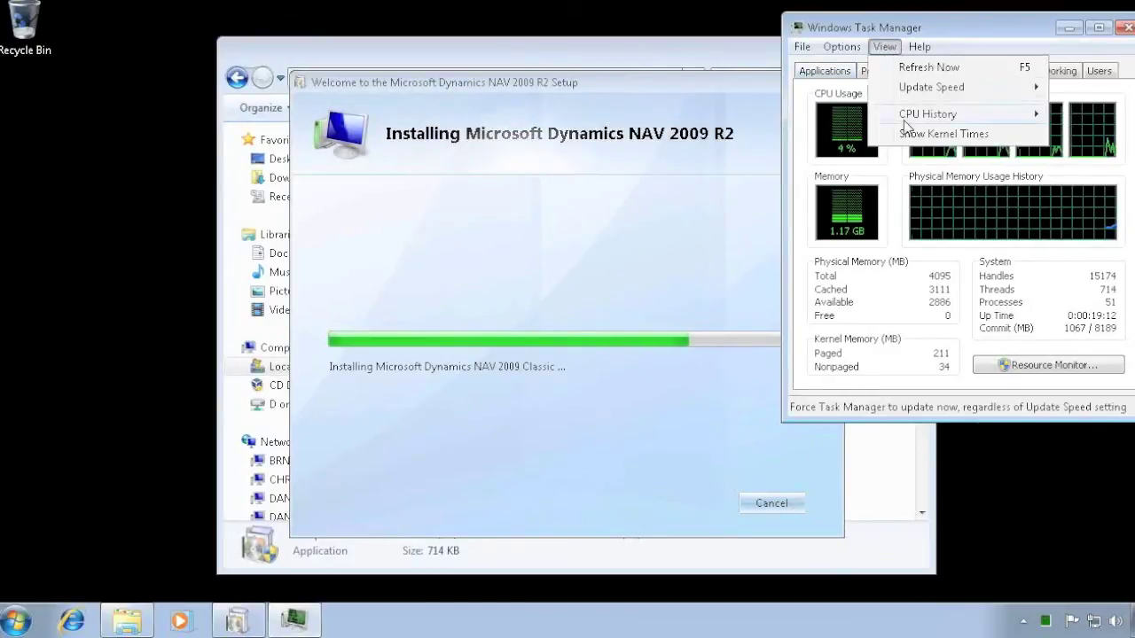
left_click(913, 134)
left_click(841, 46)
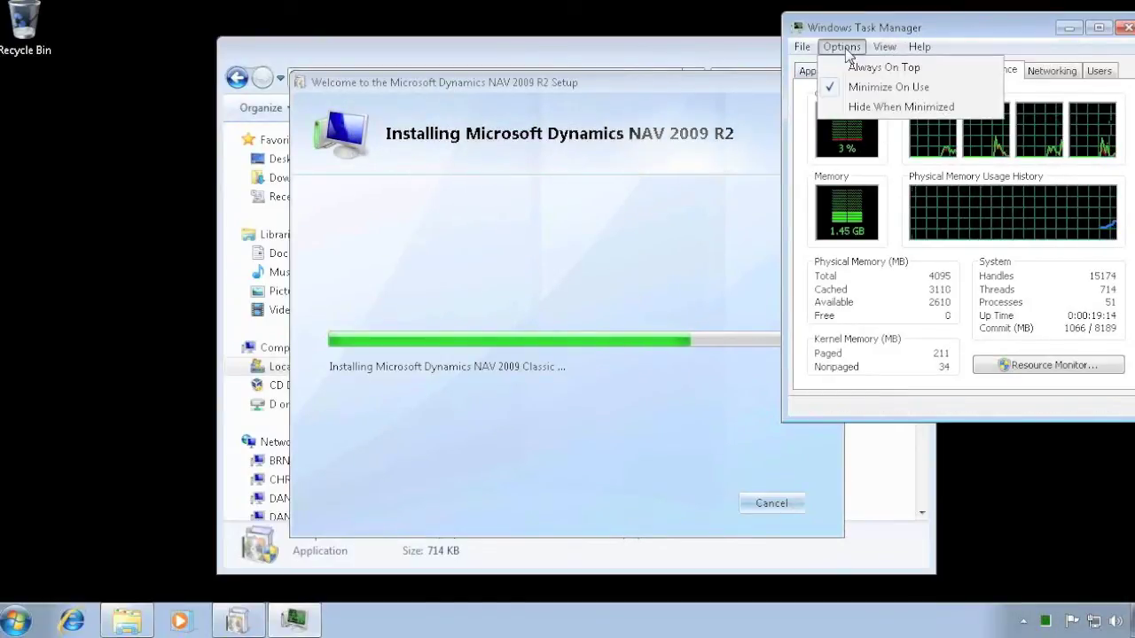
left_click(925, 107)
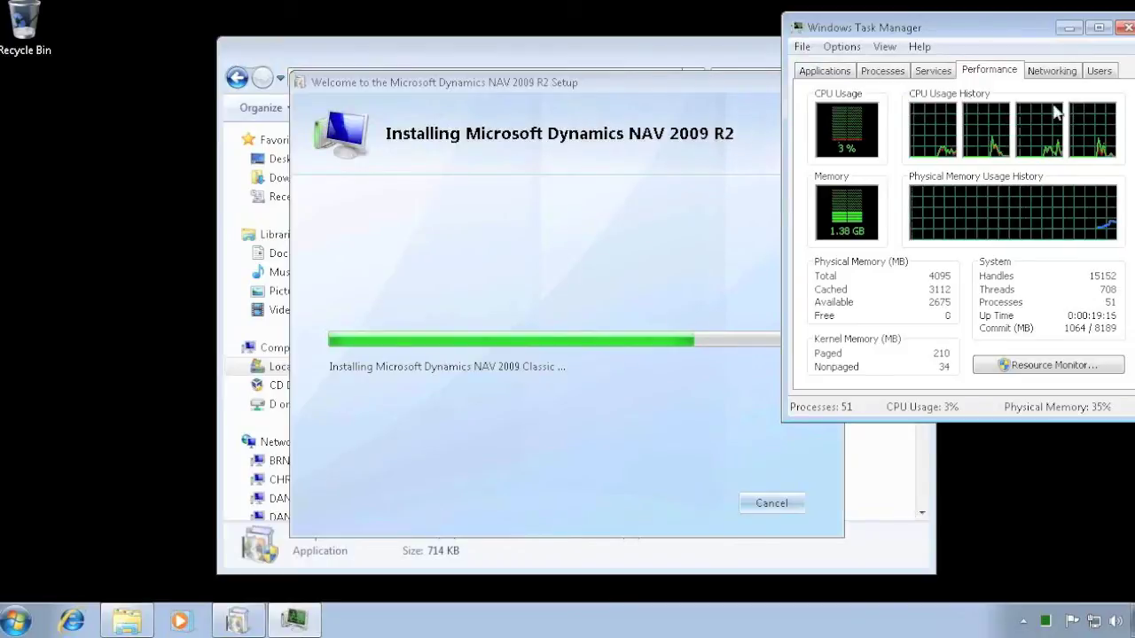
left_click(1070, 29)
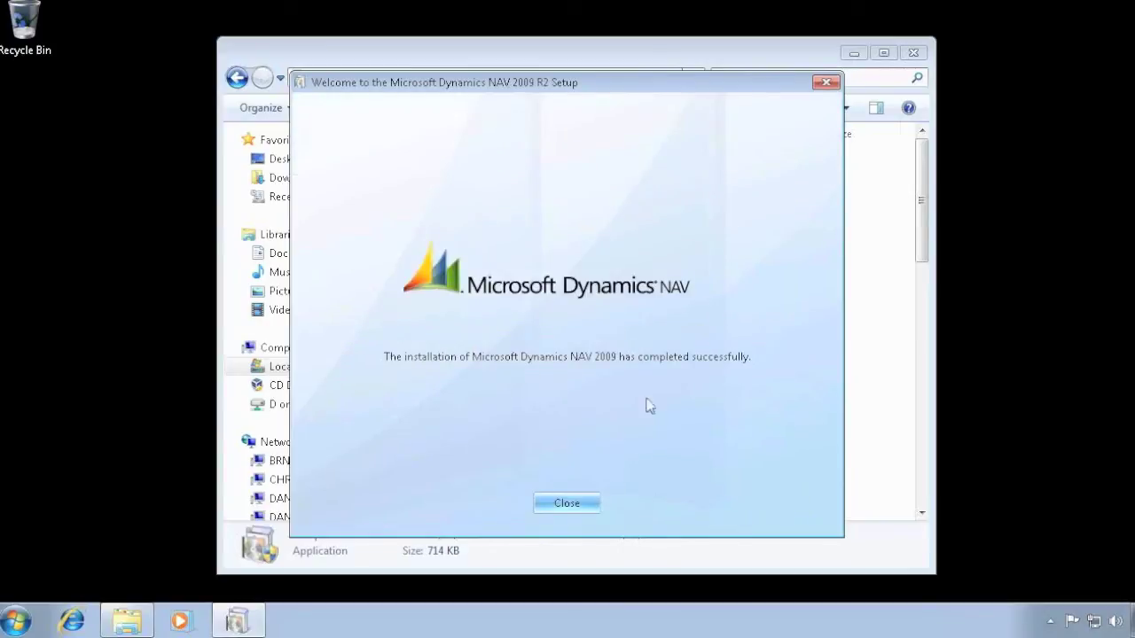
Step: Close the completed setup wizard and minimize the NAV folder window
left_click(560, 507)
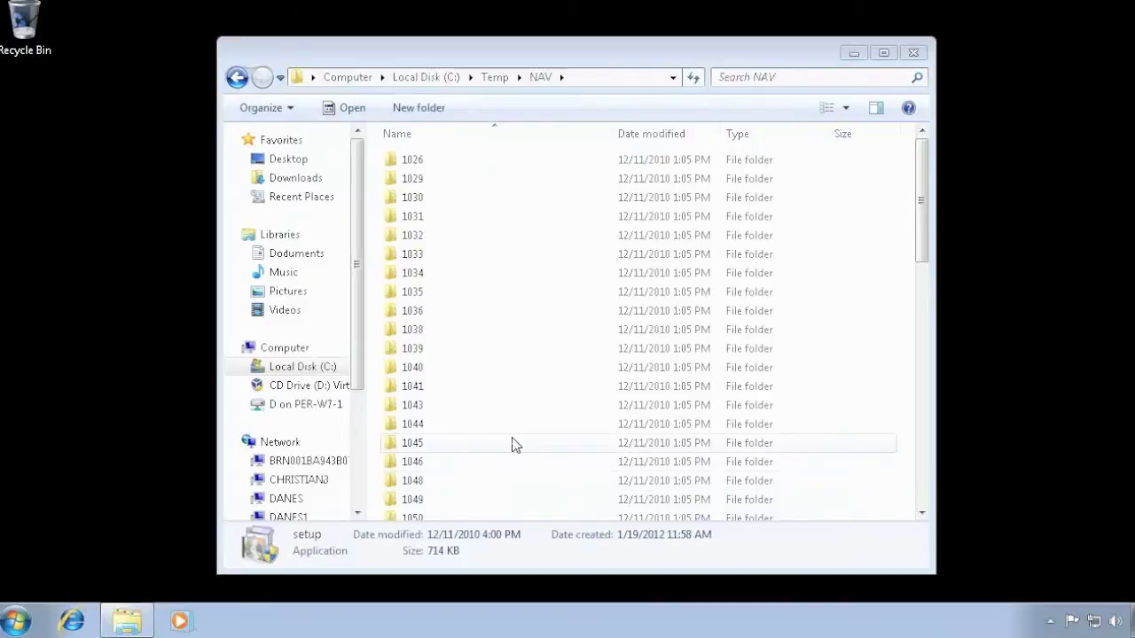
left_click(853, 53)
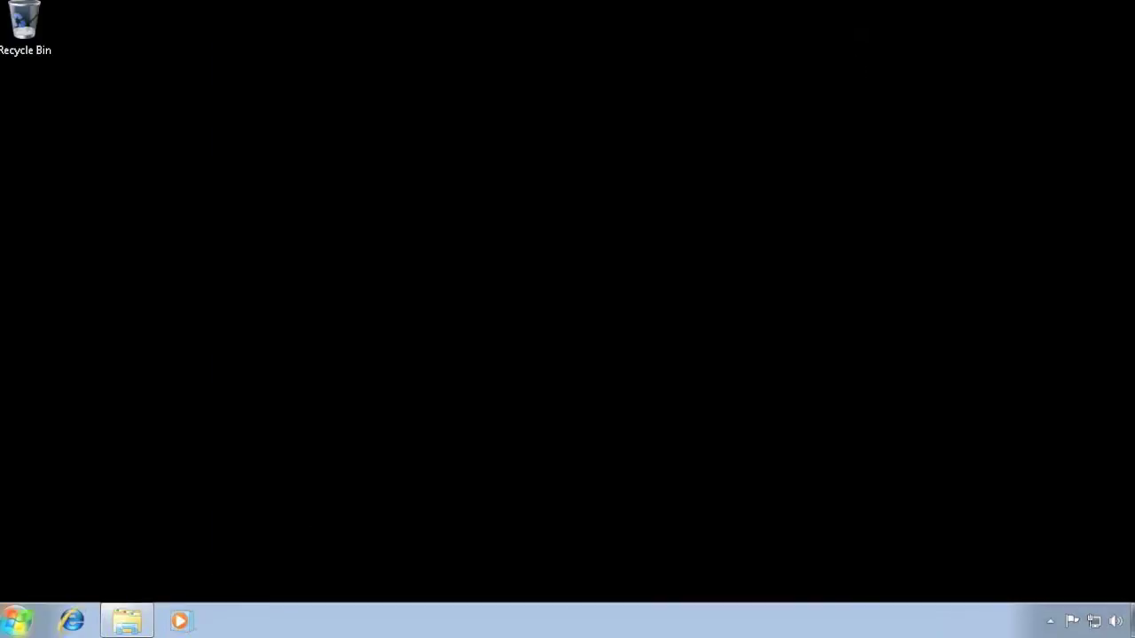
Step: Search the installed programs for "nav" and launch Microsoft Dynamics NAV 2009 R2 Classic with Microsoft SQL Server
left_click(17, 620)
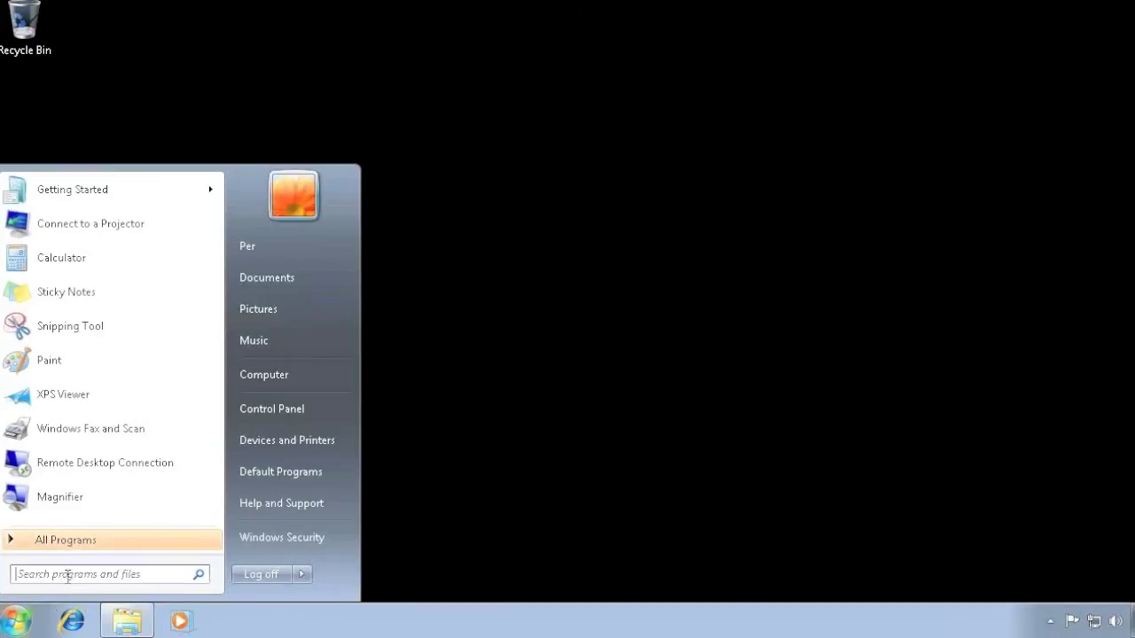
type("nav")
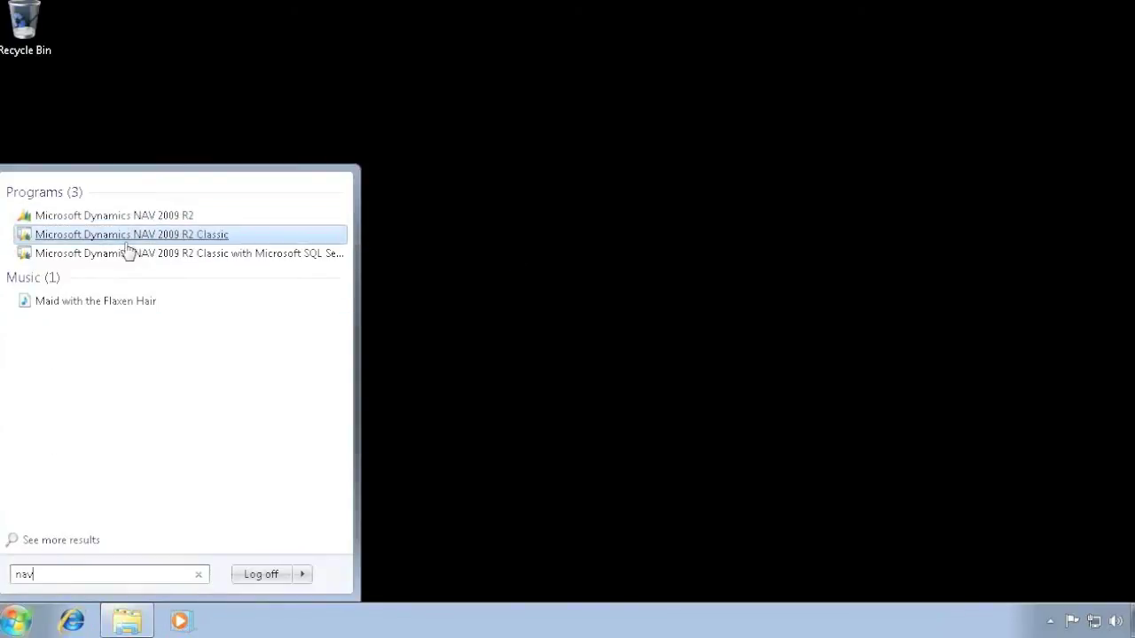
left_click(208, 255)
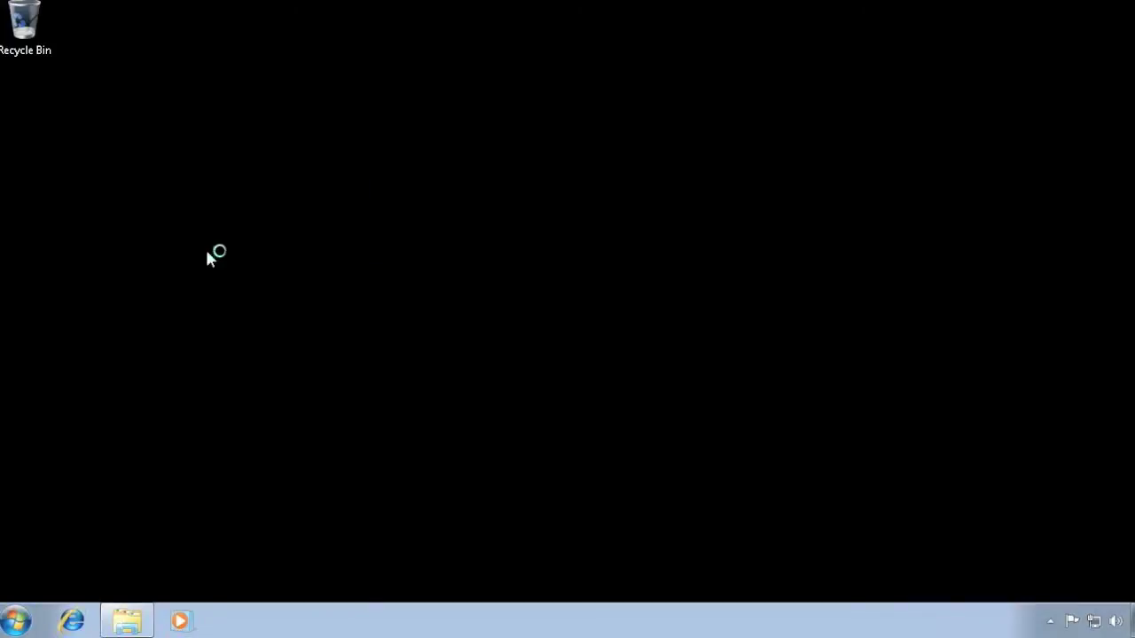
Step: Open Demo Database NAV (6-0) on the localhost server using Windows Authentication
left_click(13, 26)
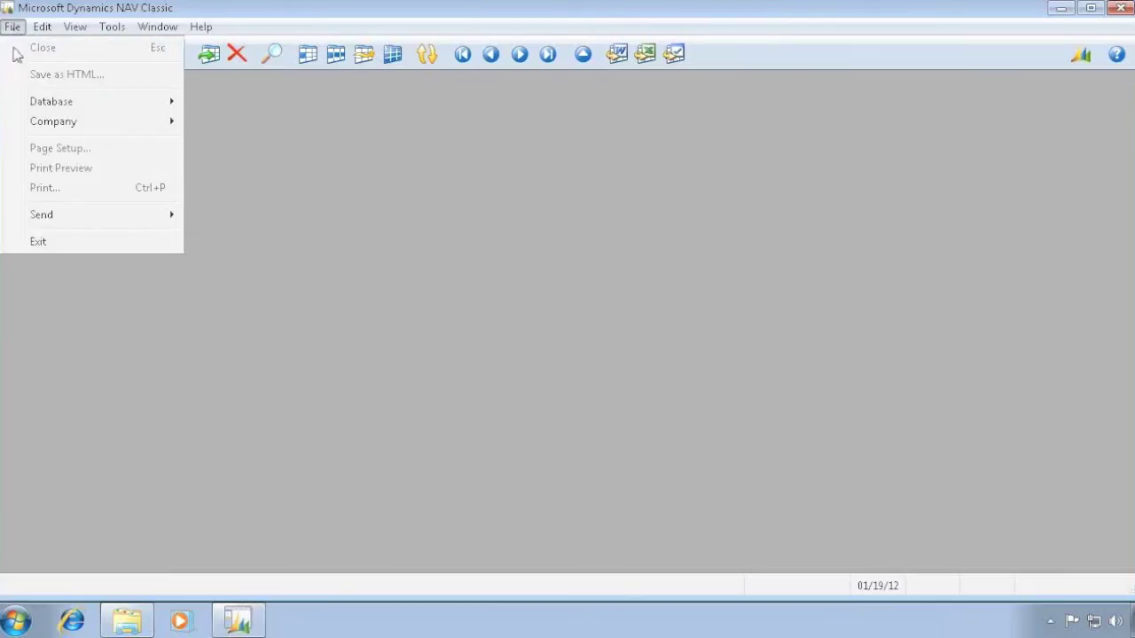
mouse_move(101, 109)
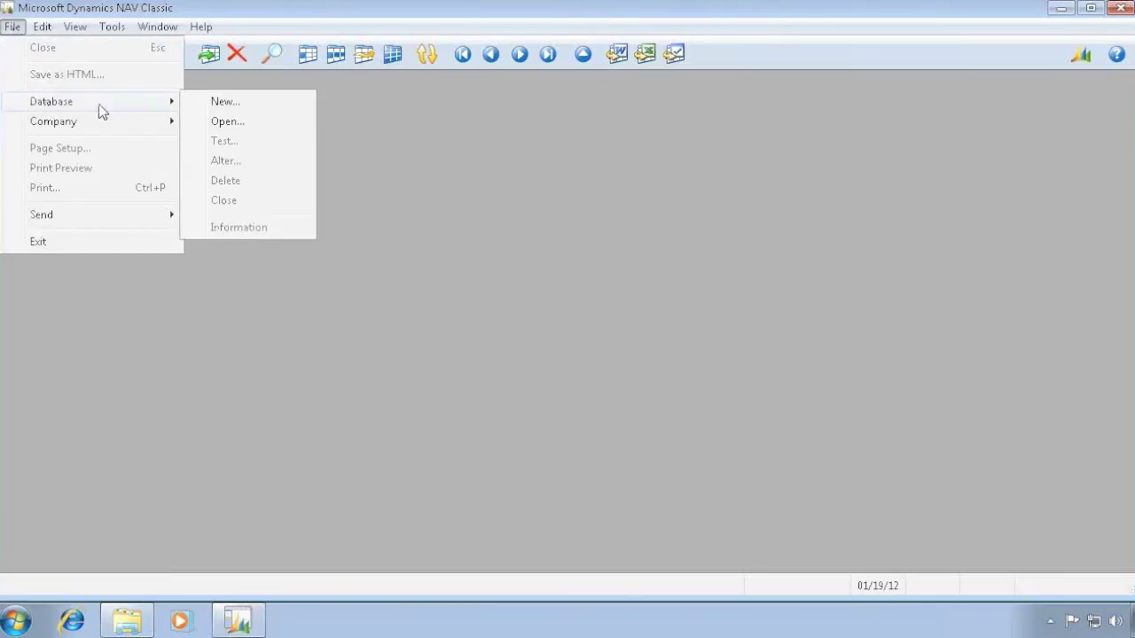
left_click(237, 124)
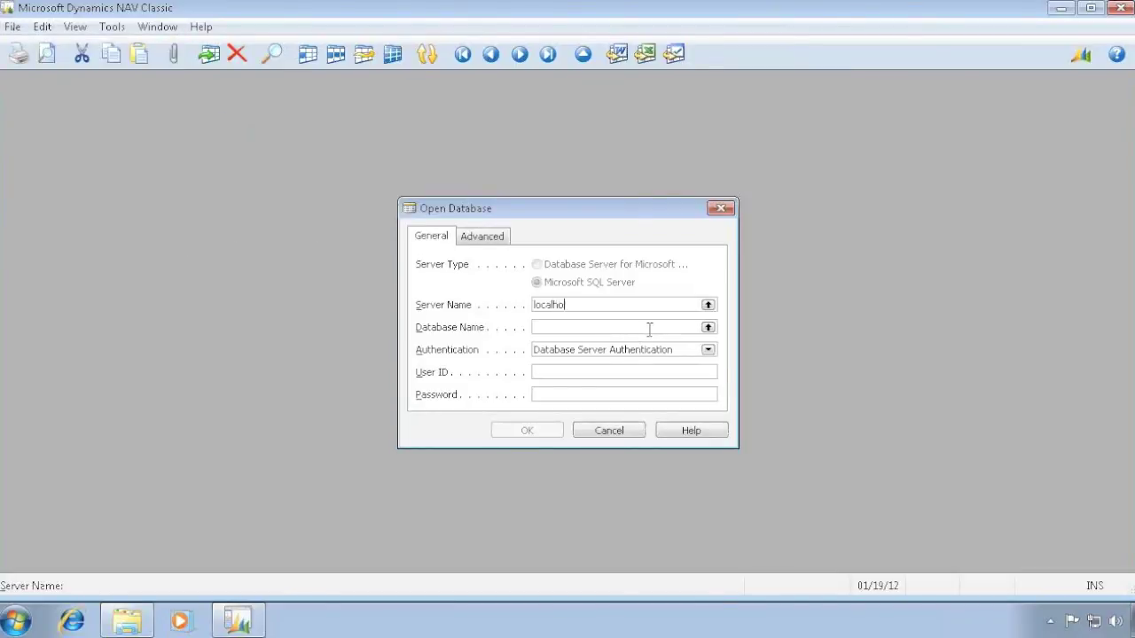
left_click(708, 351)
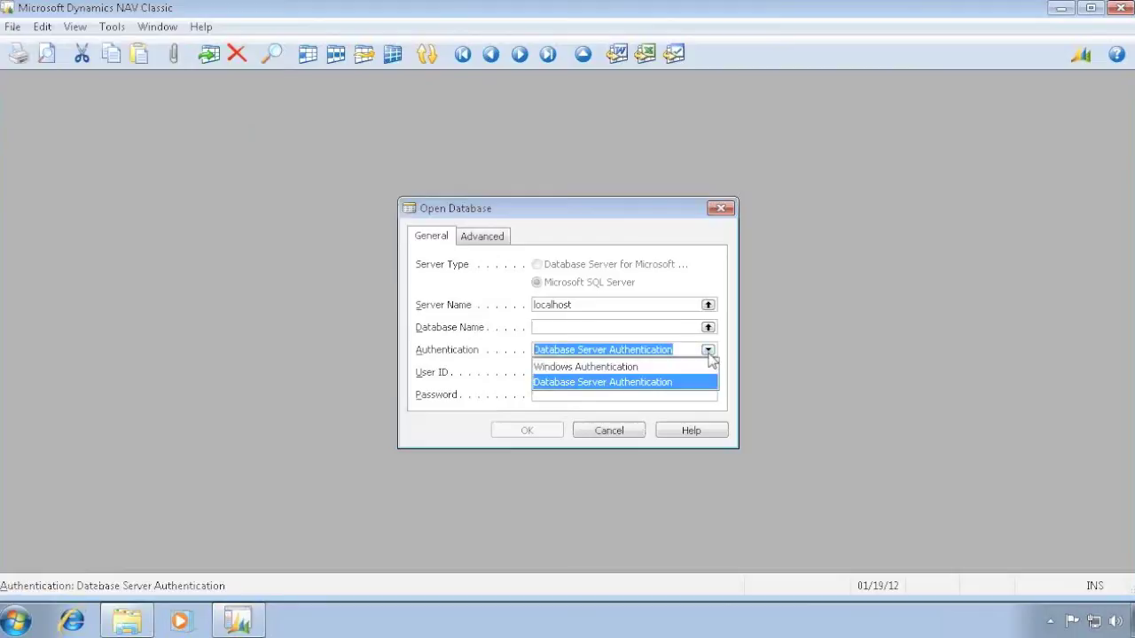
left_click(603, 367)
left_click(708, 328)
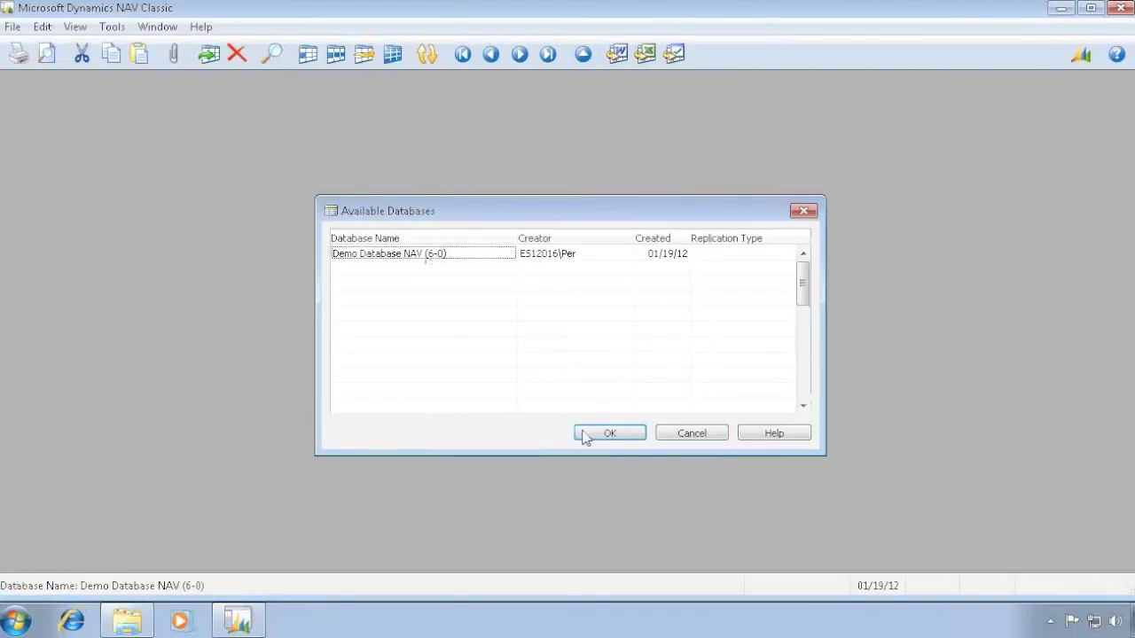
left_click(585, 434)
left_click(527, 431)
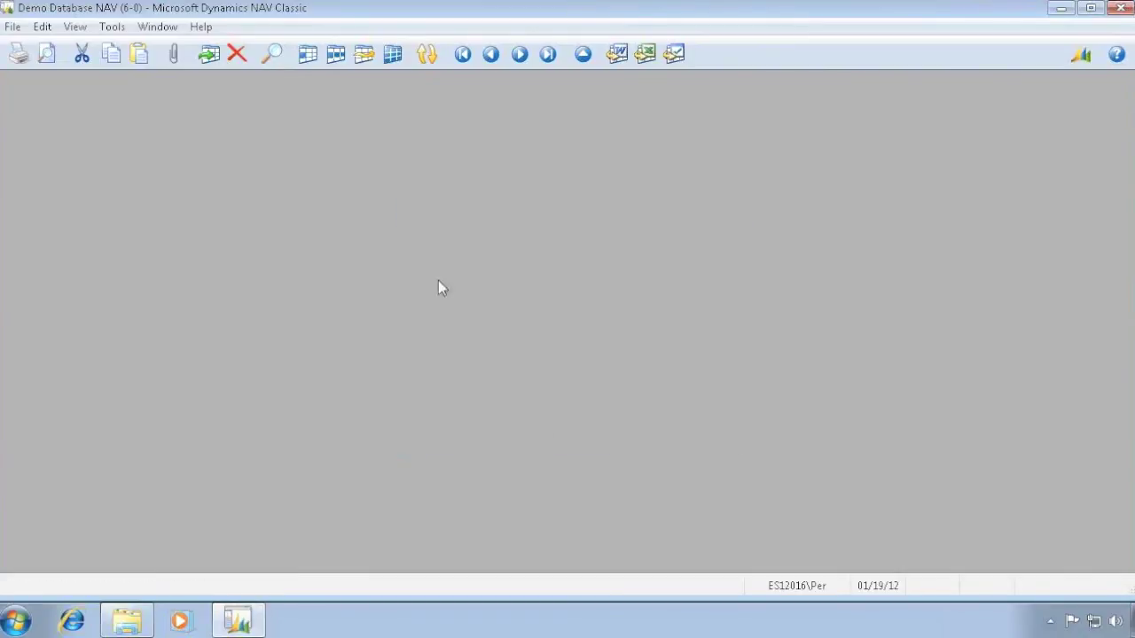
Step: Open the CRONUS International Ltd. company and dismiss the Navigation Pane tip
key("Return")
key("Return")
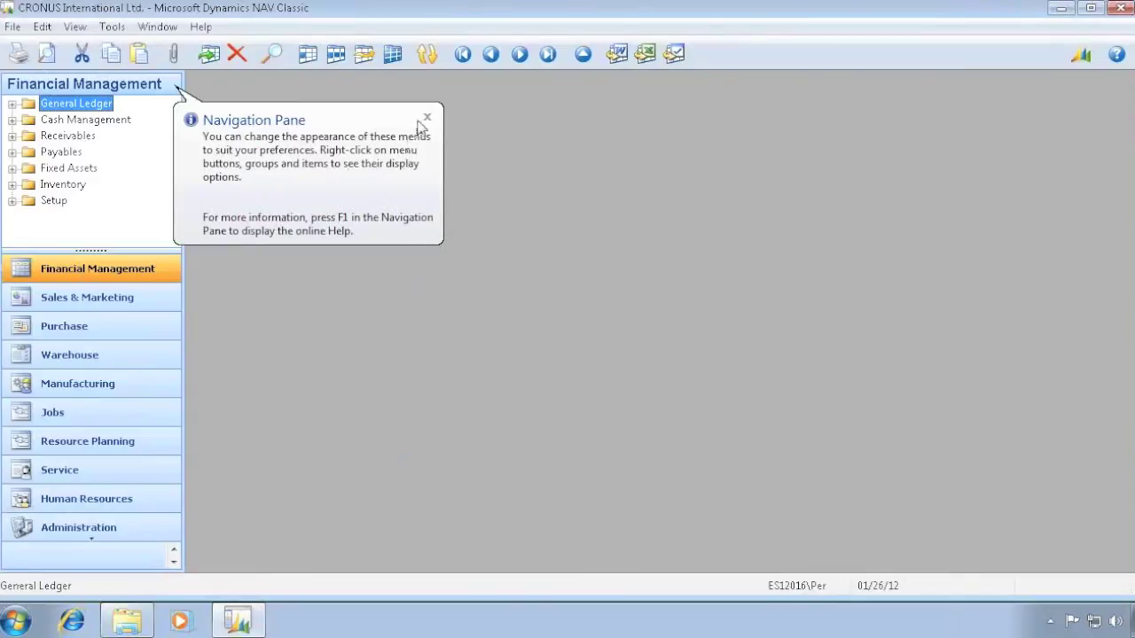
left_click(426, 117)
Step: Search the installed programs for "nav", launch Microsoft Dynamics NAV 2009 R2 and acknowledge the demonstration company notice
left_click(18, 620)
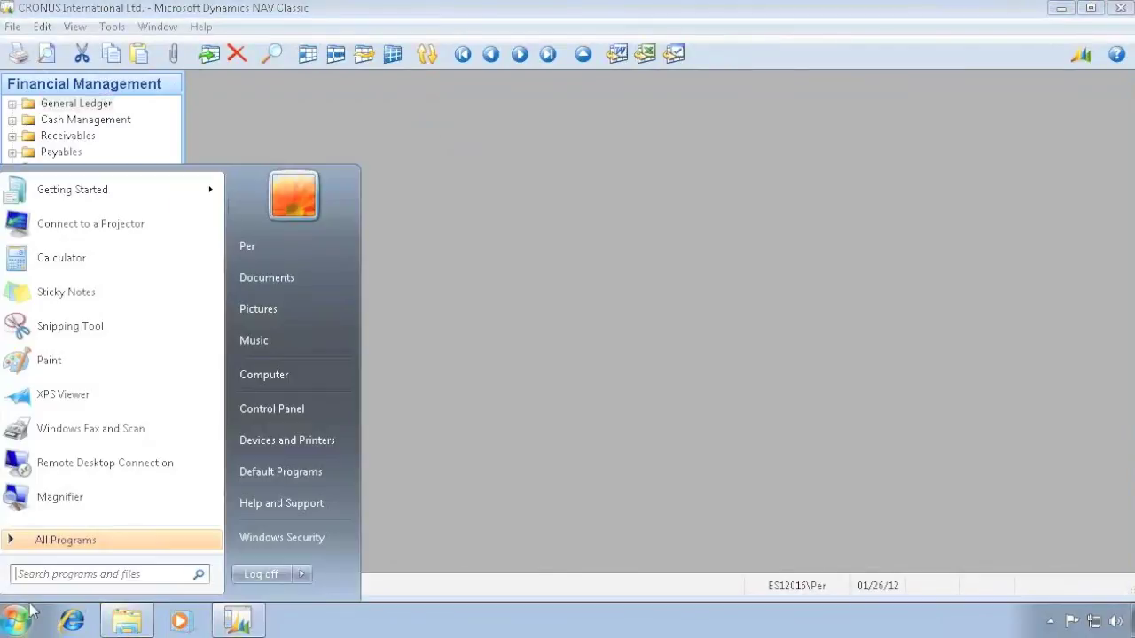
type("nav")
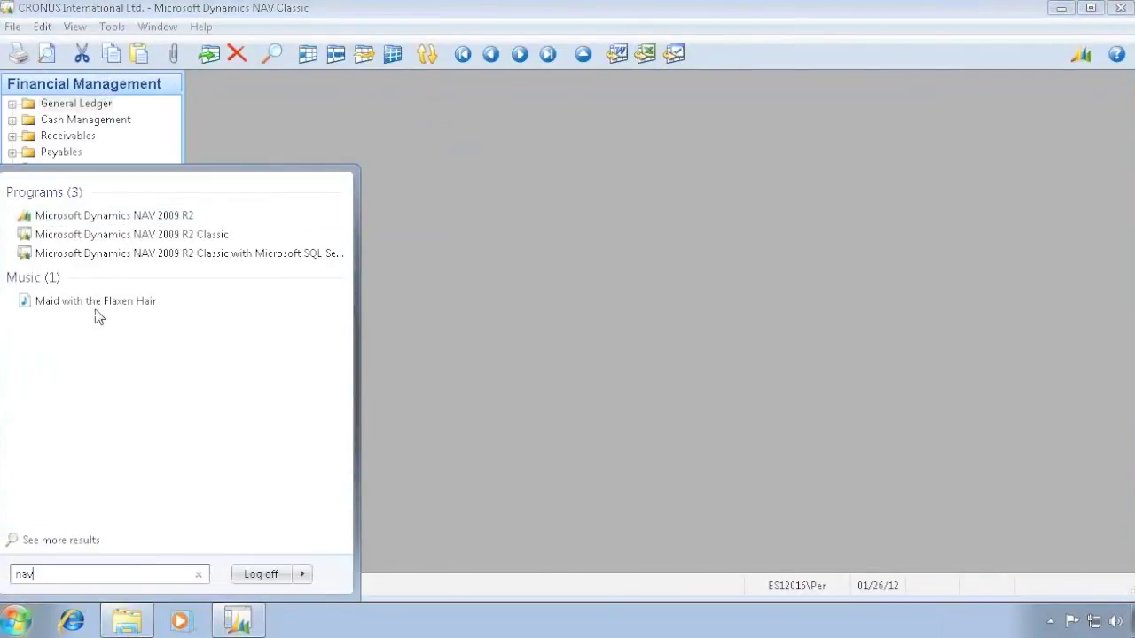
left_click(128, 218)
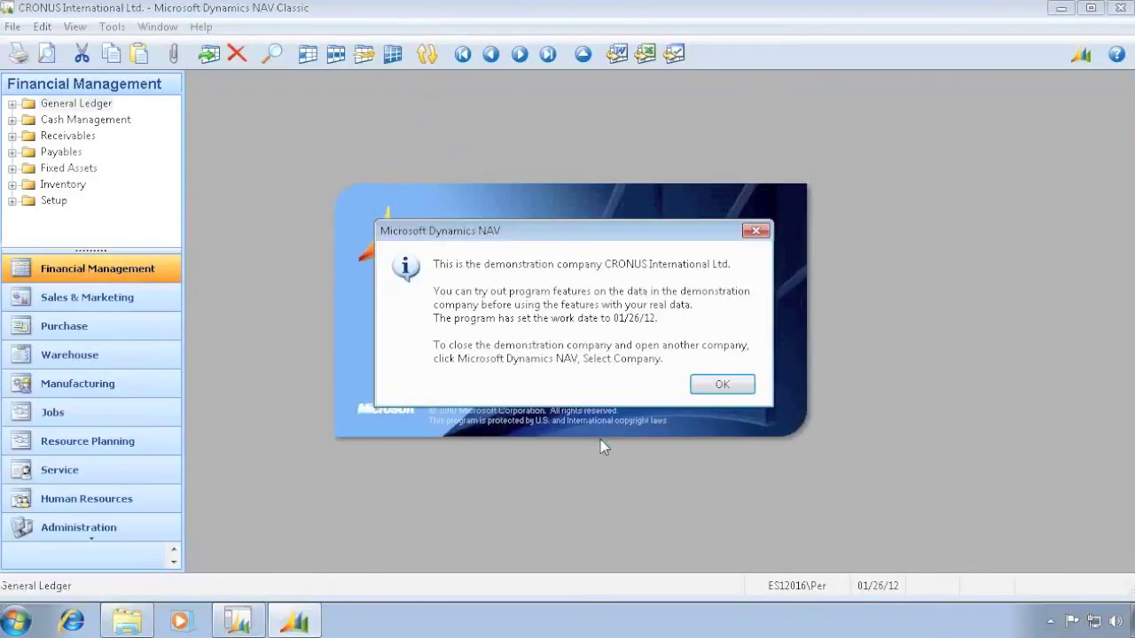
left_click(723, 385)
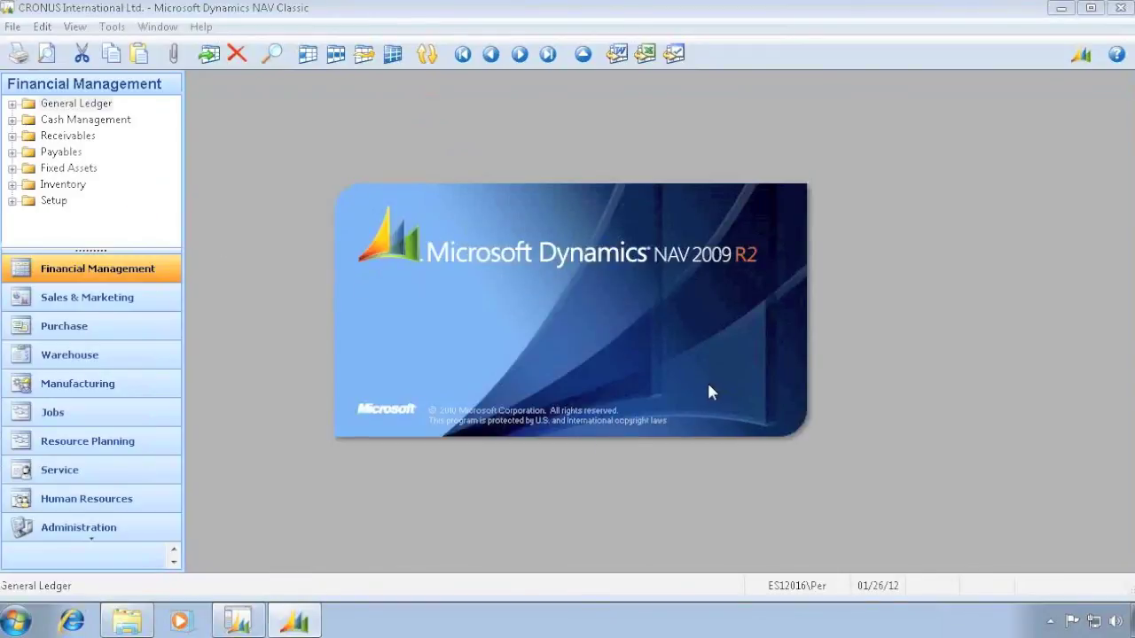